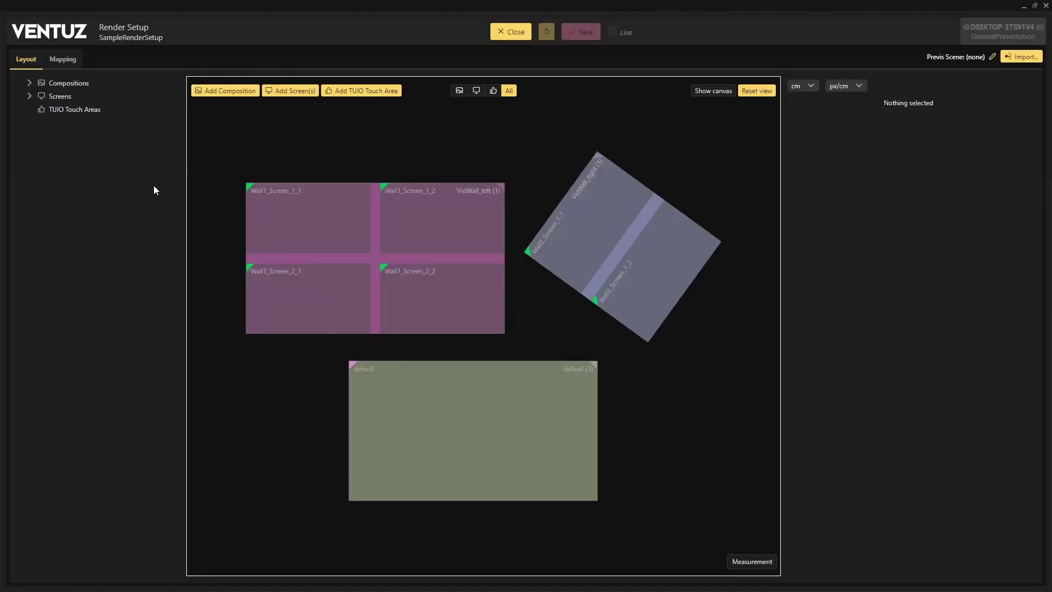
Step: Check the output mapping, then return to the 2screen configuration's video device settings
left_click(64, 59)
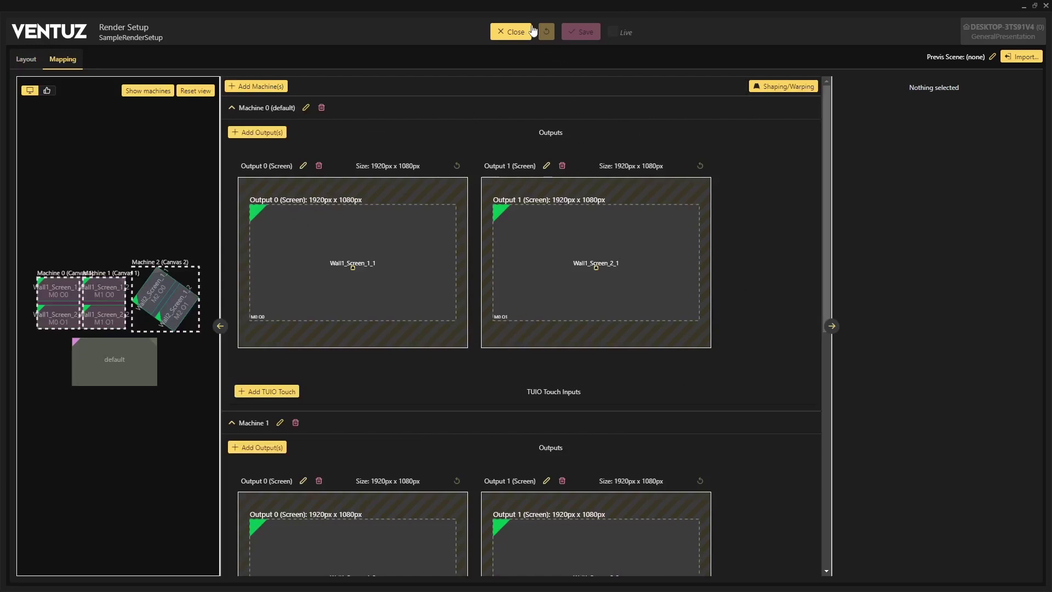
left_click(500, 29)
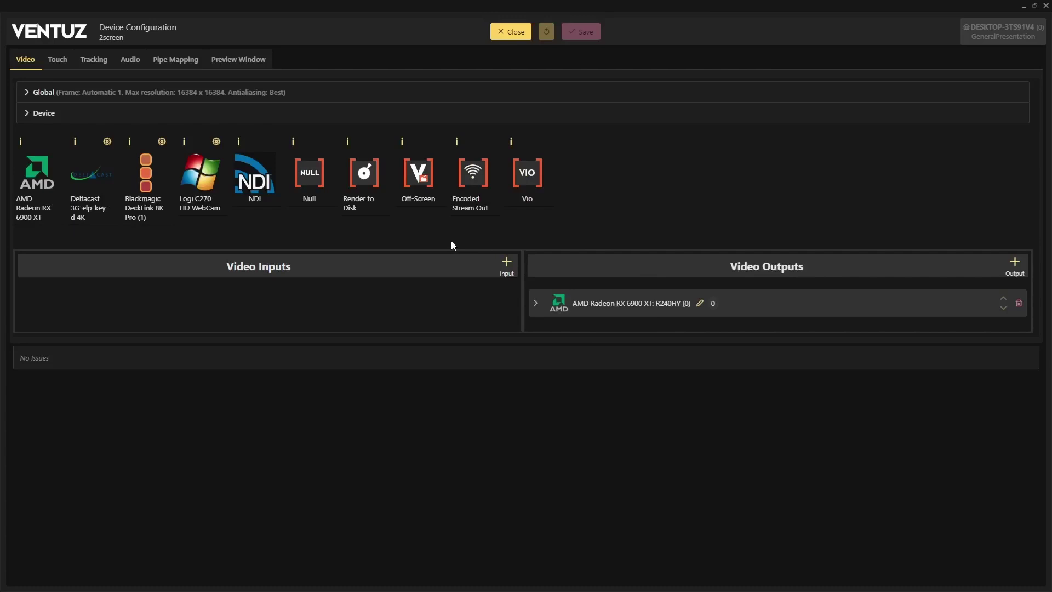
Step: Add the AMD card as a video output, then delete the 27GK750F output, keeping only R240HY
mouse_move(36, 172)
left_mouse_down()
mouse_move(632, 308)
mouse_move(652, 283)
left_mouse_up()
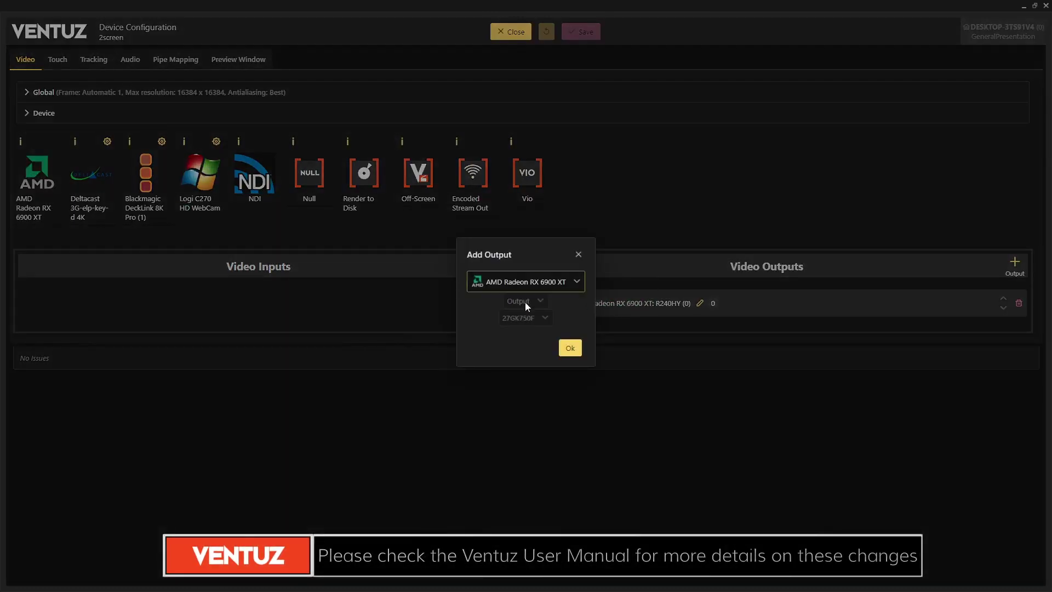
left_click(570, 347)
left_click(531, 332)
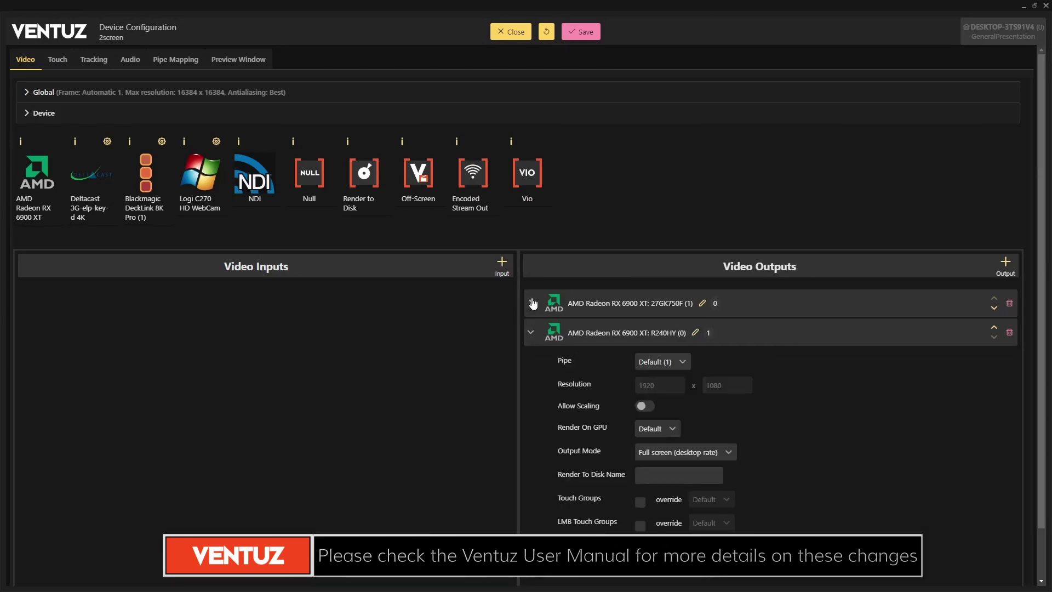
left_click(532, 306)
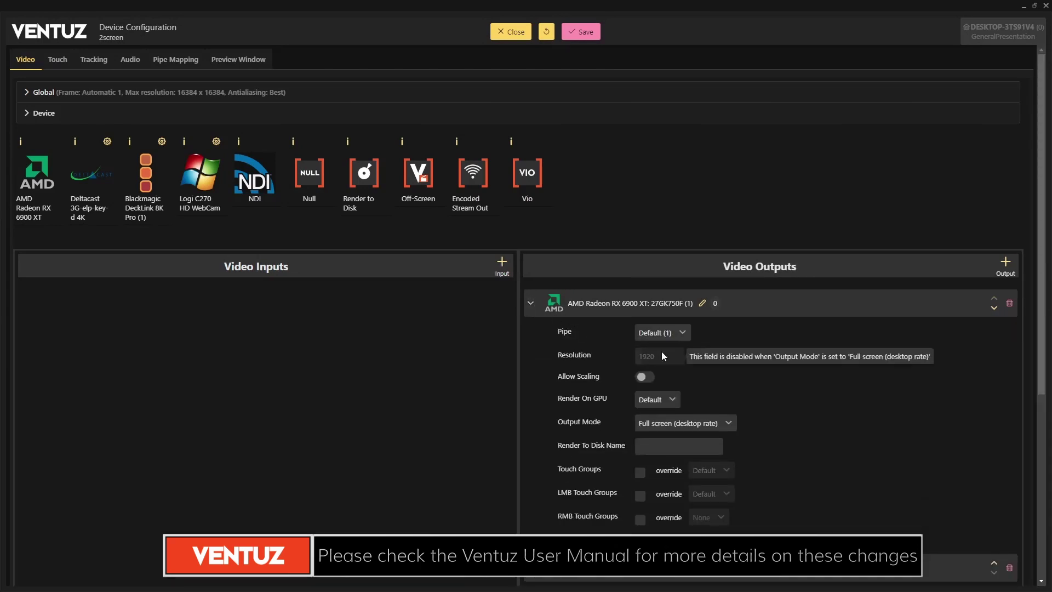
left_click(1009, 304)
left_click(607, 327)
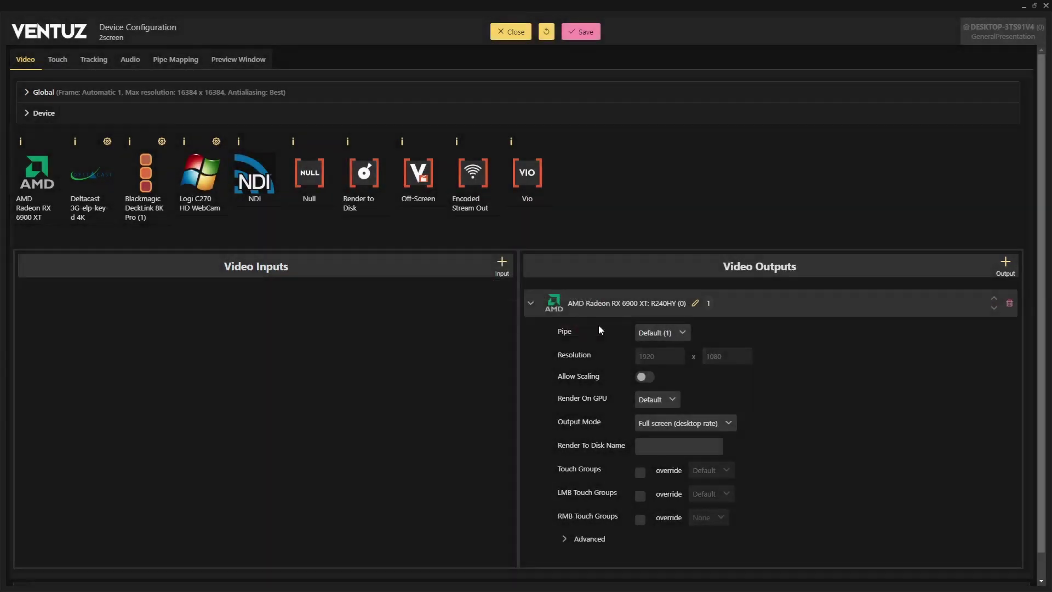
scroll(725, 383, "down", 3)
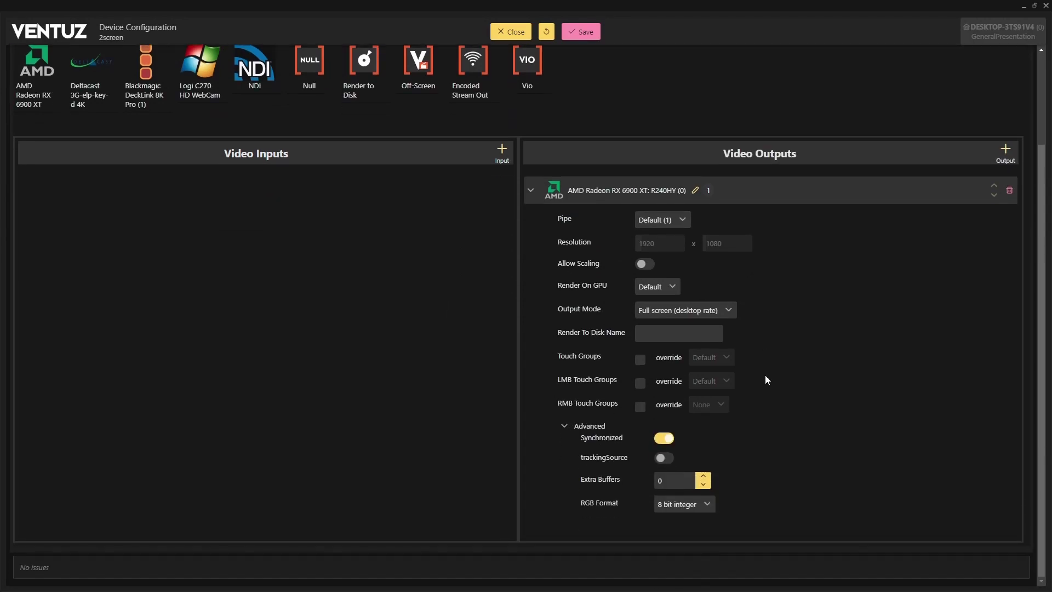
left_click(518, 36)
Step: Dismiss the 2screen activation prompt and activate the 1+live configuration instead
left_click(547, 328)
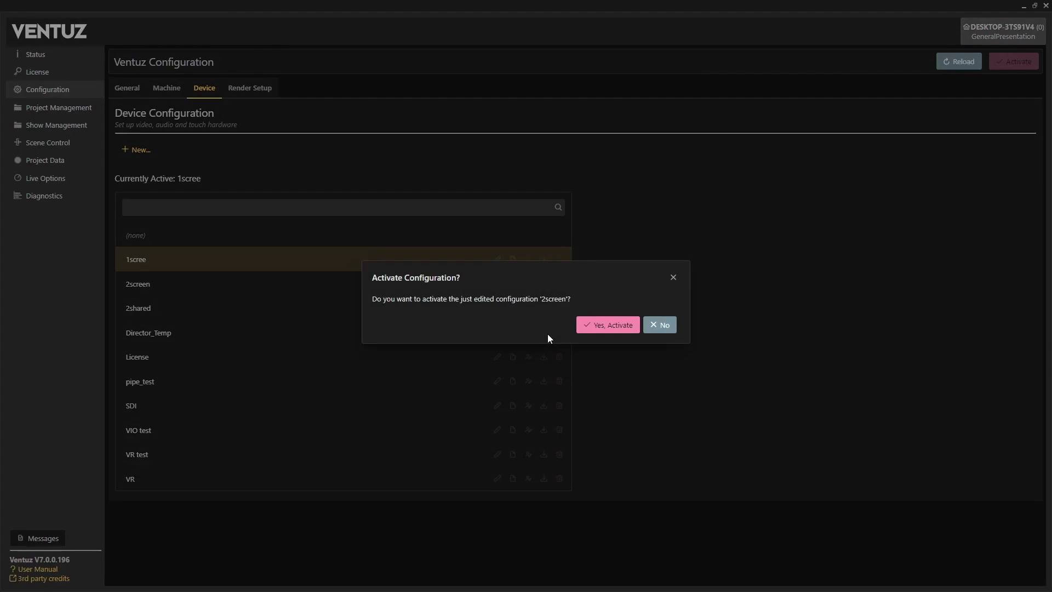
left_click(648, 323)
left_click(30, 144)
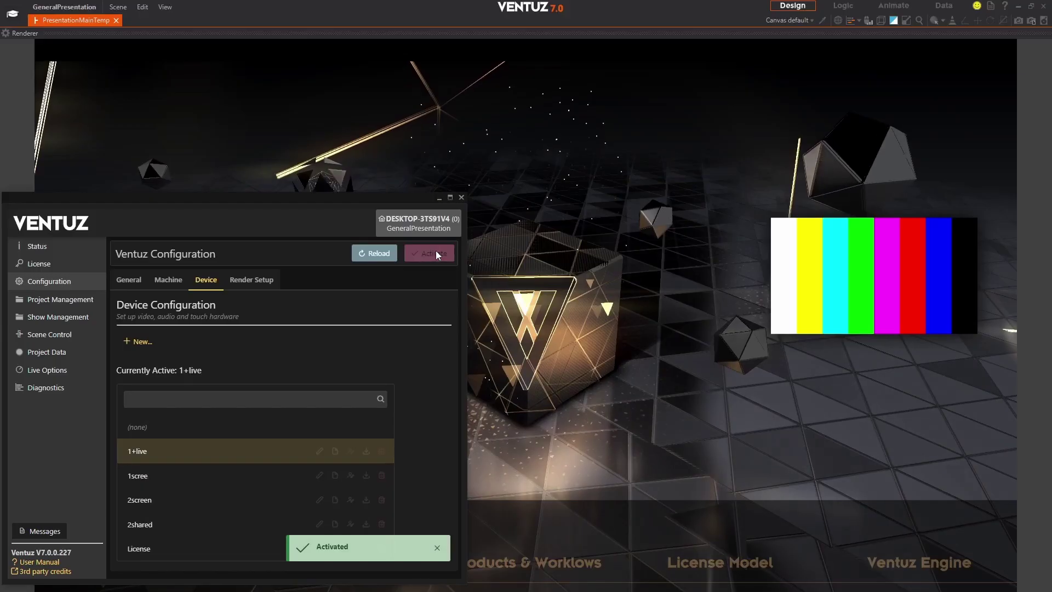
Step: Remove the Logi C270 webcam input from the 1+live configuration
left_click(319, 451)
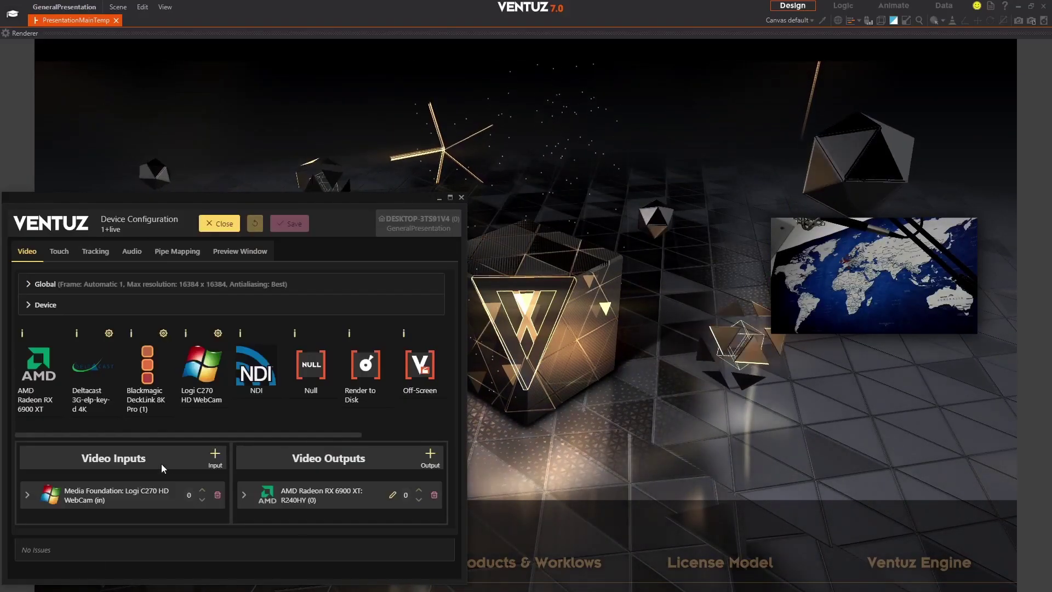
left_click(217, 495)
left_click(320, 419)
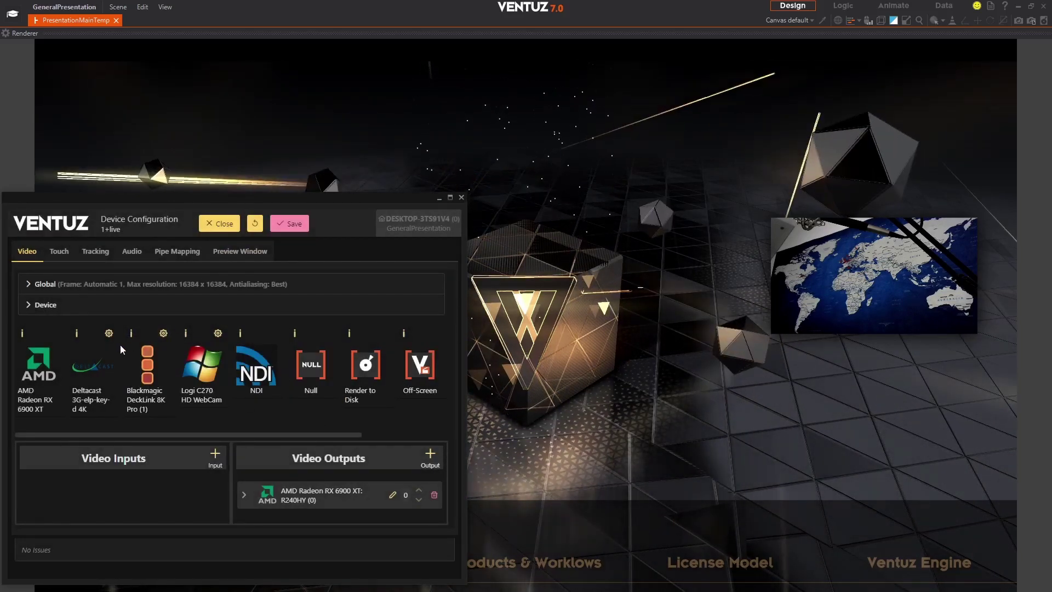
Step: Add a second output on the 27GK750F display and save 1+live while the runtime runs
left_click(430, 455)
left_click(321, 483)
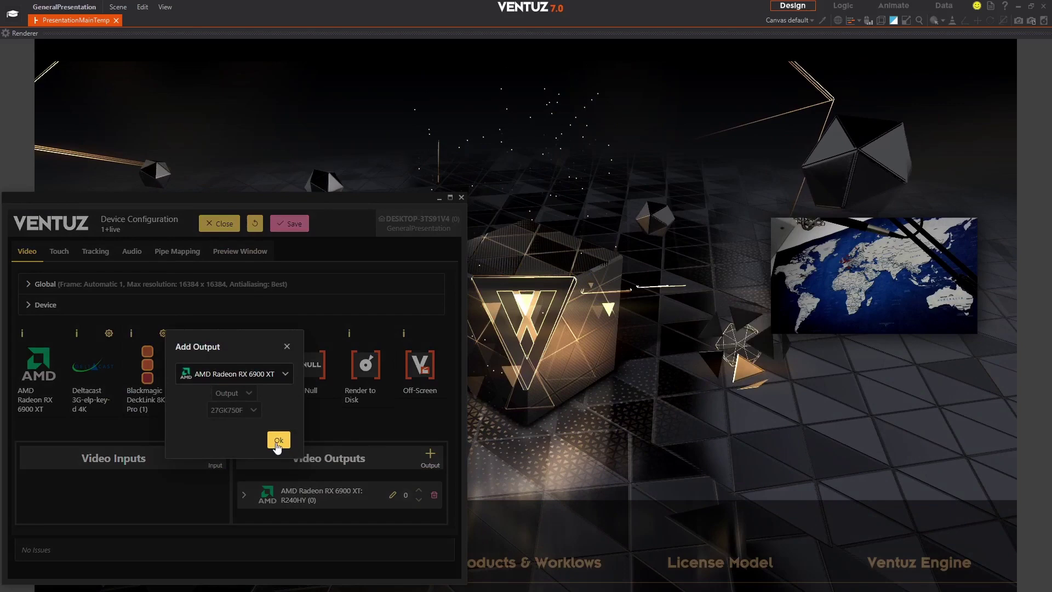
left_click(277, 439)
left_click(290, 225)
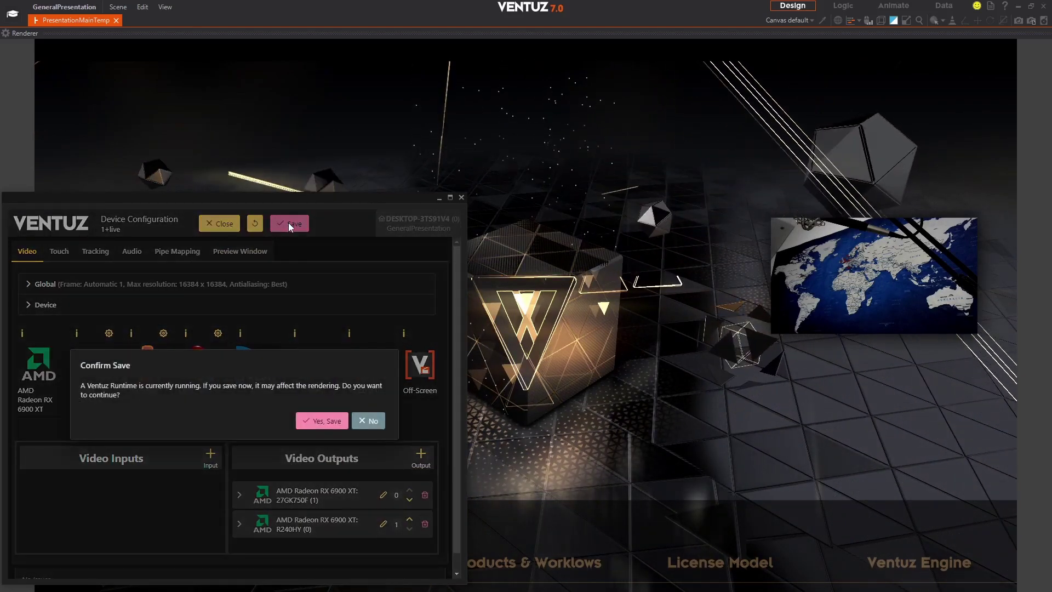
left_click(331, 419)
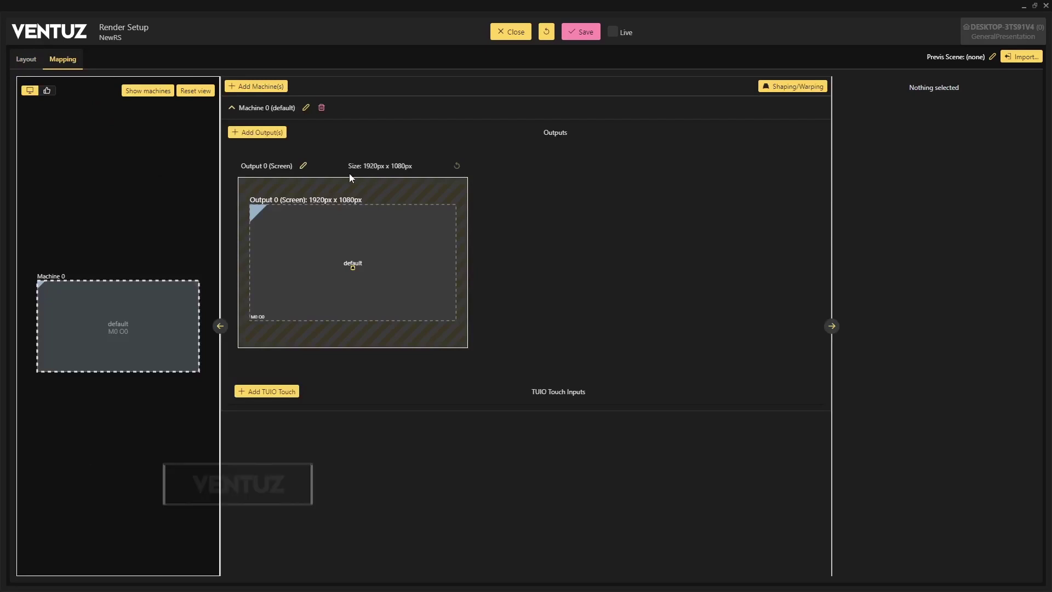
Step: Select Output 0's screen area and set its mirroring in the mapping panel
left_click(321, 229)
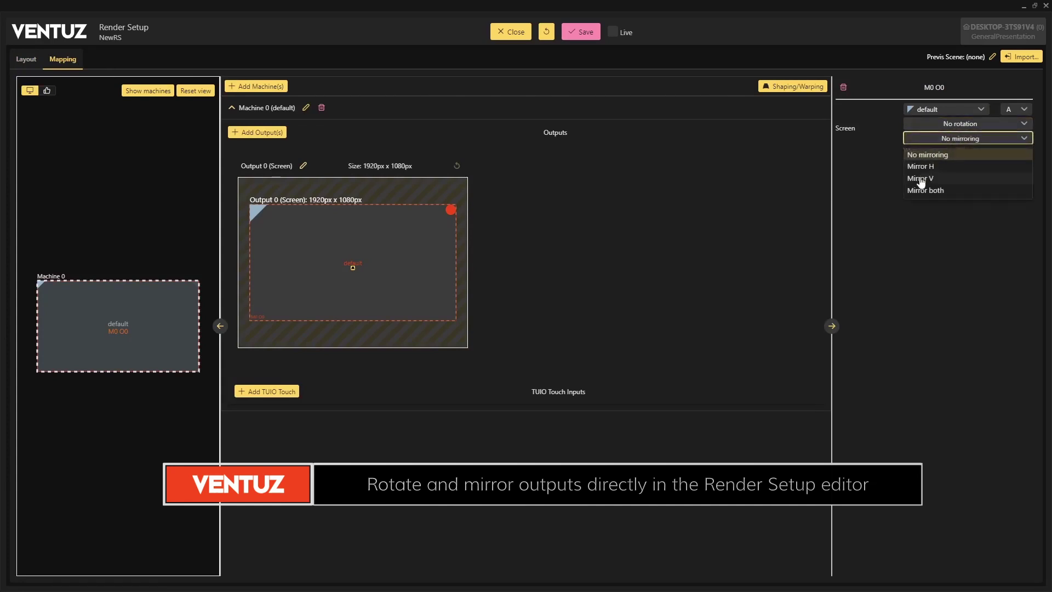
left_click(926, 244)
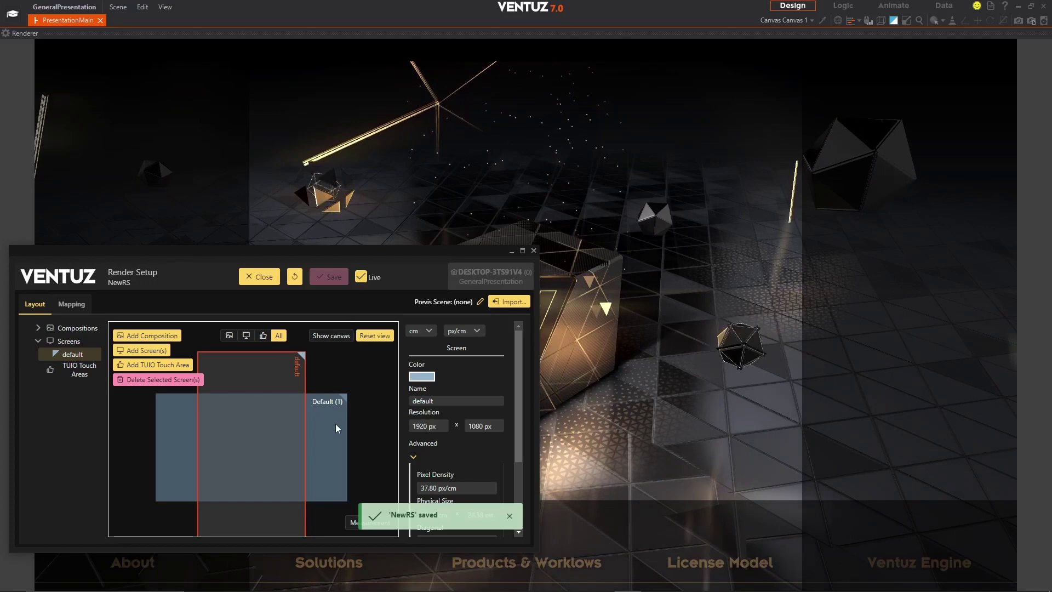
Step: Rotate the default screen, tilt the Default composition, save NewRS, then turn it to 90°
mouse_move(309, 524)
left_mouse_down()
mouse_move(330, 512)
mouse_move(359, 403)
mouse_move(351, 397)
left_mouse_up()
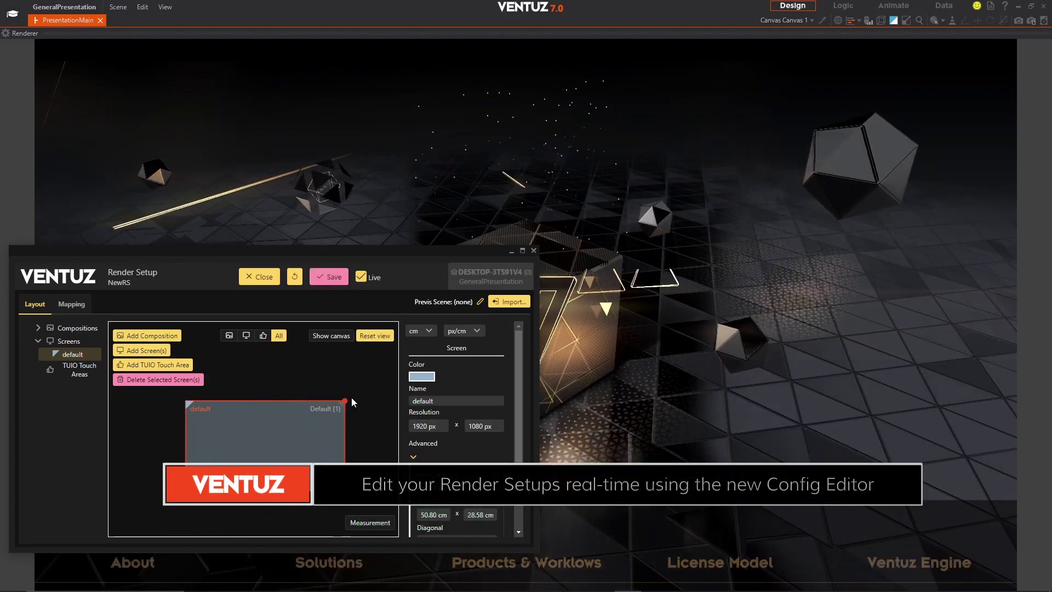
left_click(38, 328)
left_click(77, 340)
left_click_drag(344, 401, 349, 481)
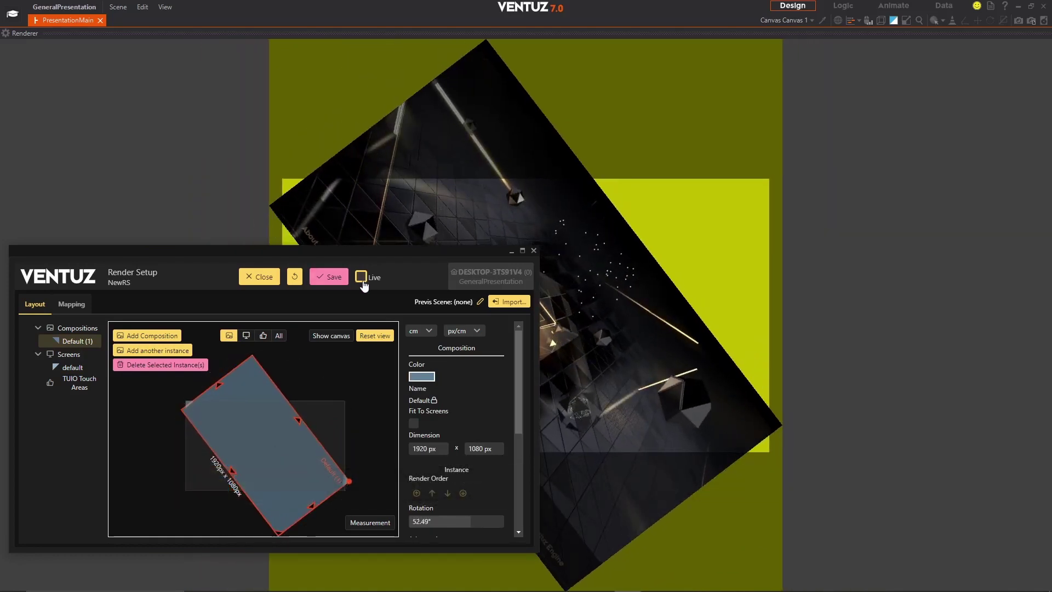
left_click(334, 275)
left_click_drag(349, 481, 301, 516)
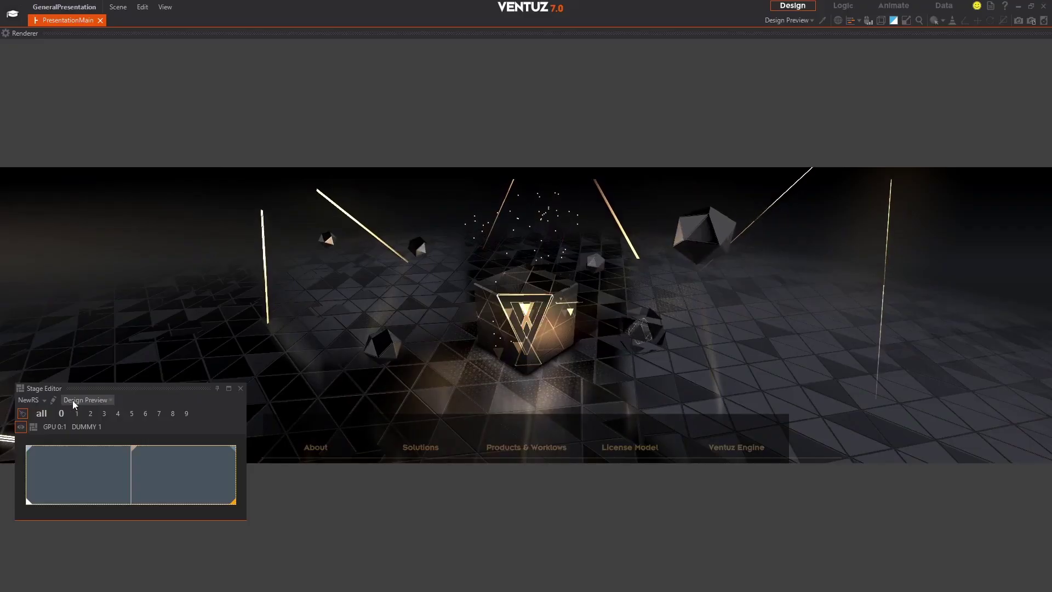
Step: Open the Stage Editor's Design Preview target list
left_click(73, 400)
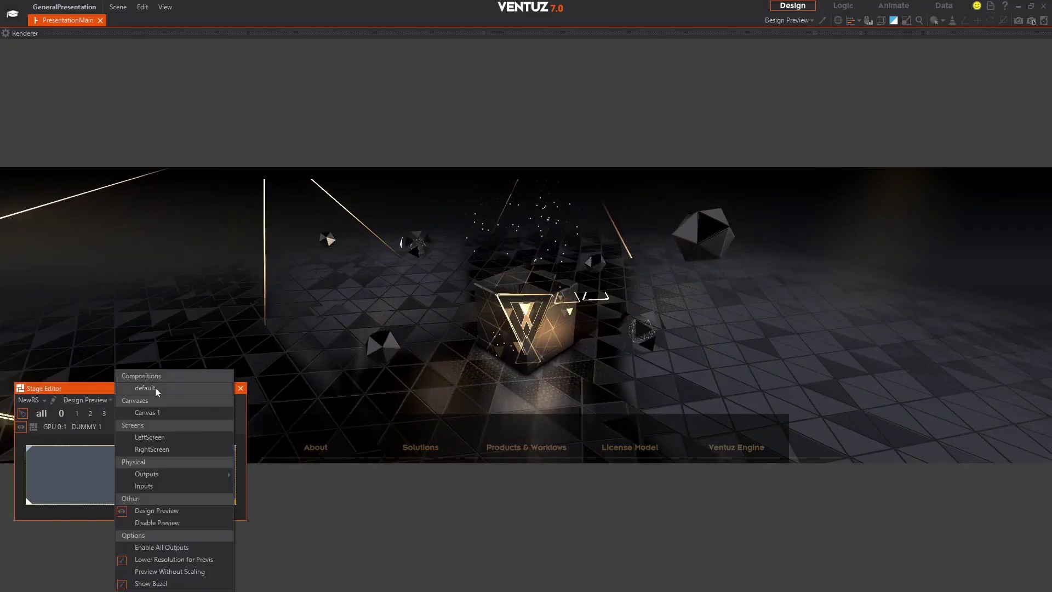
Step: Preview LeftScreen, RightScreen and Canvas 1, then return to Design Preview
left_click(180, 438)
left_click(182, 448)
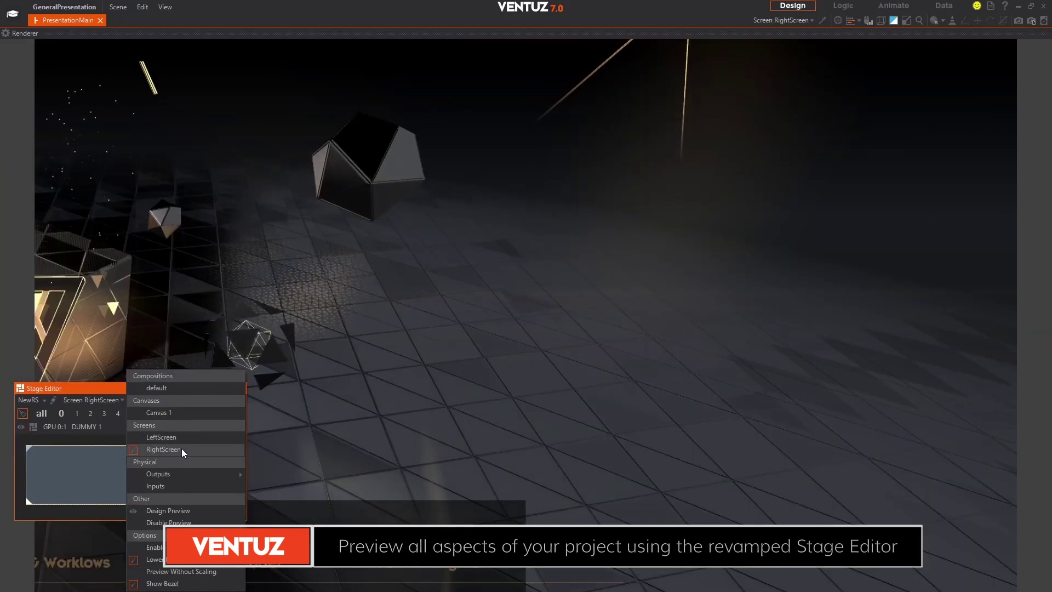
left_click(209, 412)
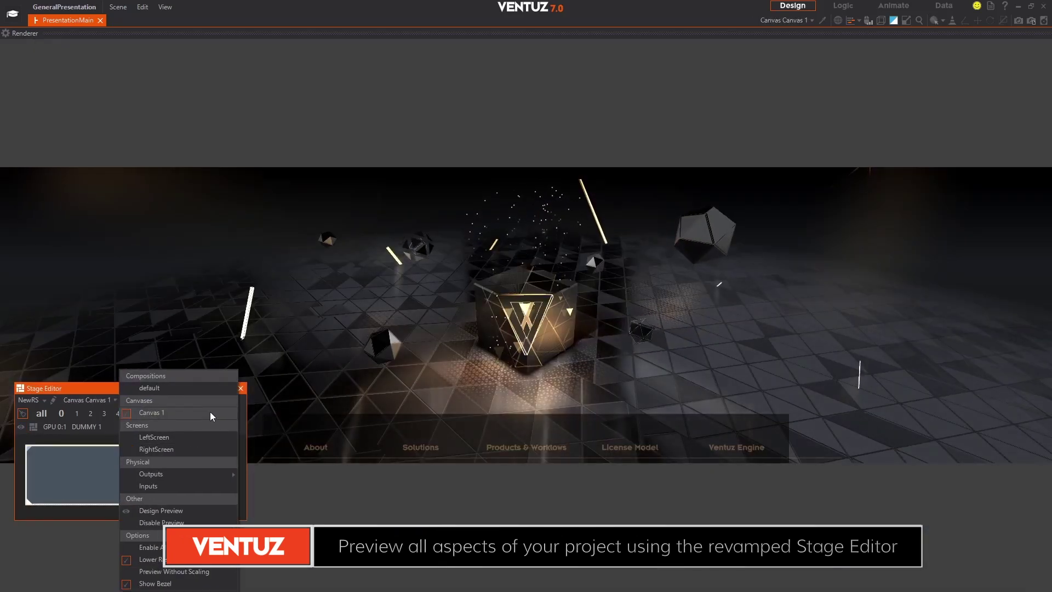
left_click(164, 506)
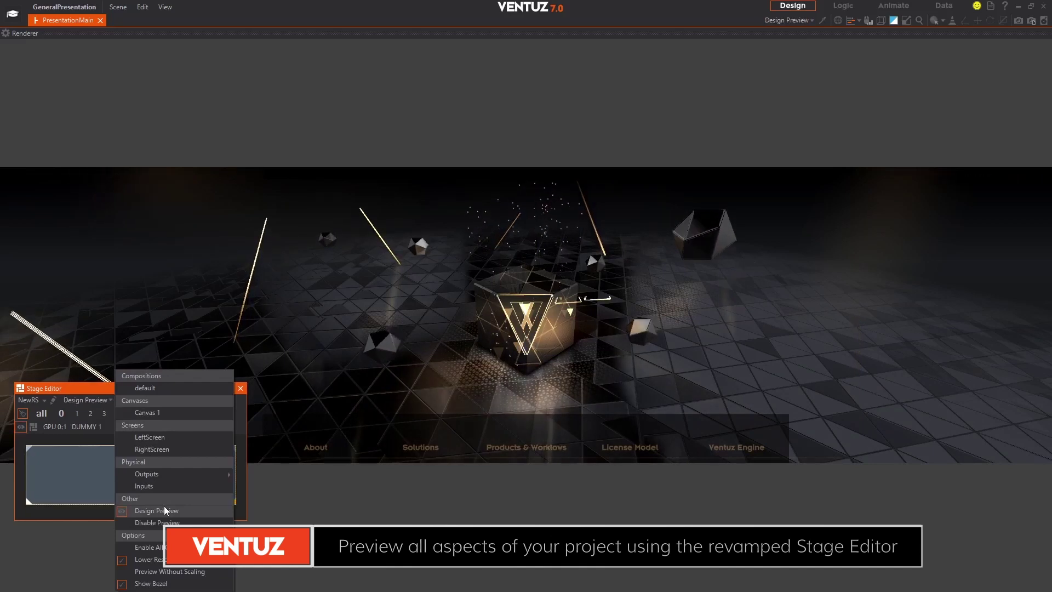
left_click(35, 447)
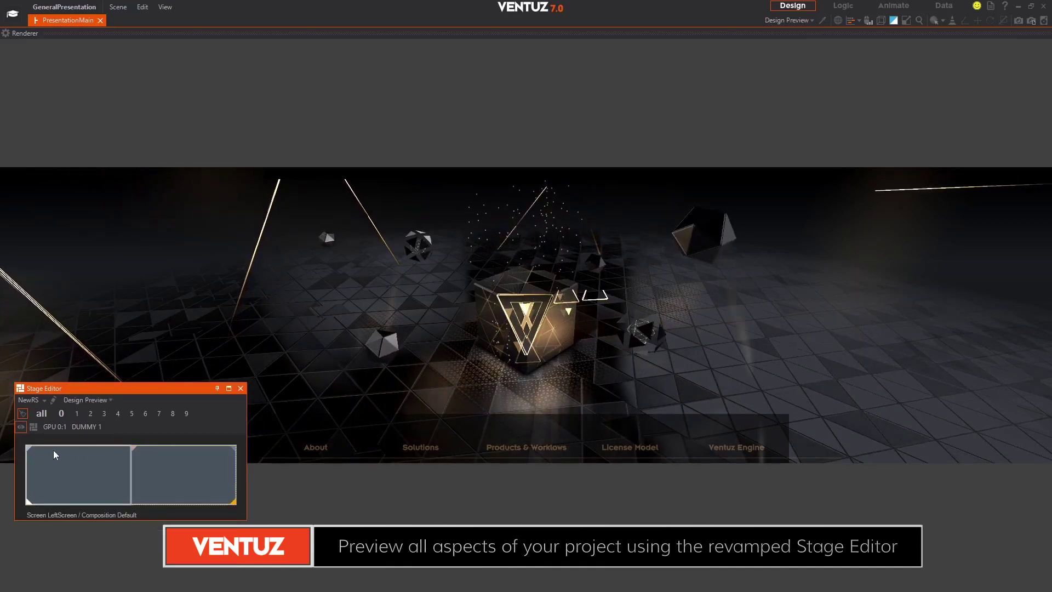
Step: Preview LeftScreen and RightScreen again via the screen tiles
left_click(117, 450)
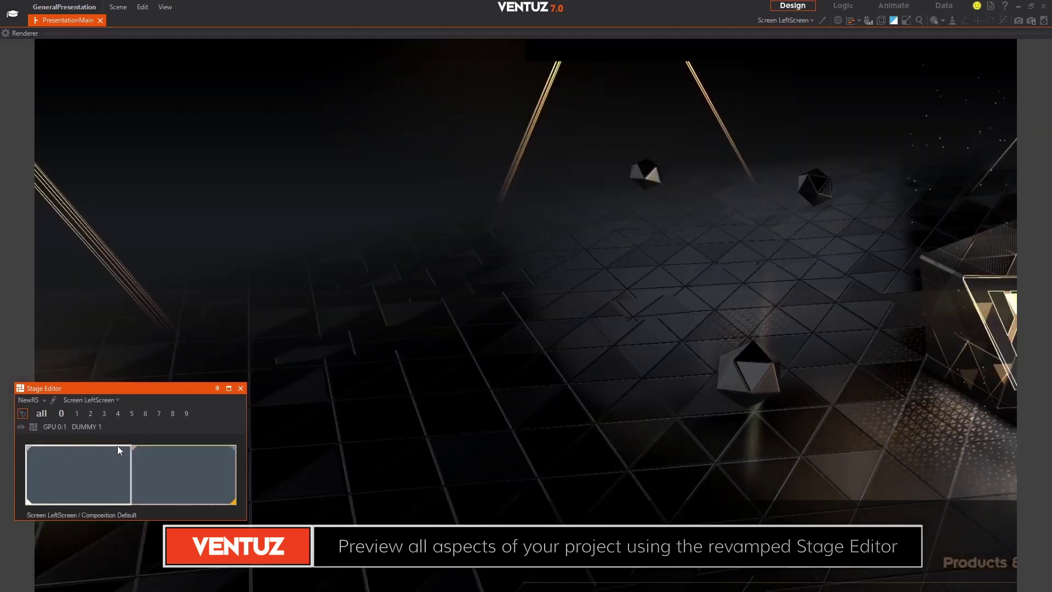
left_click(133, 446)
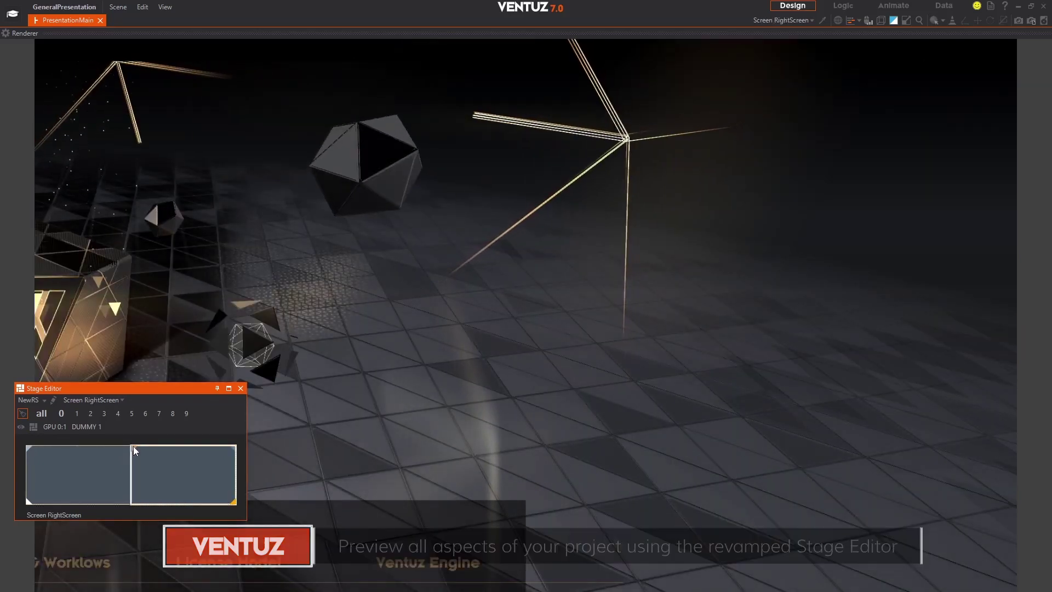
left_click(94, 401)
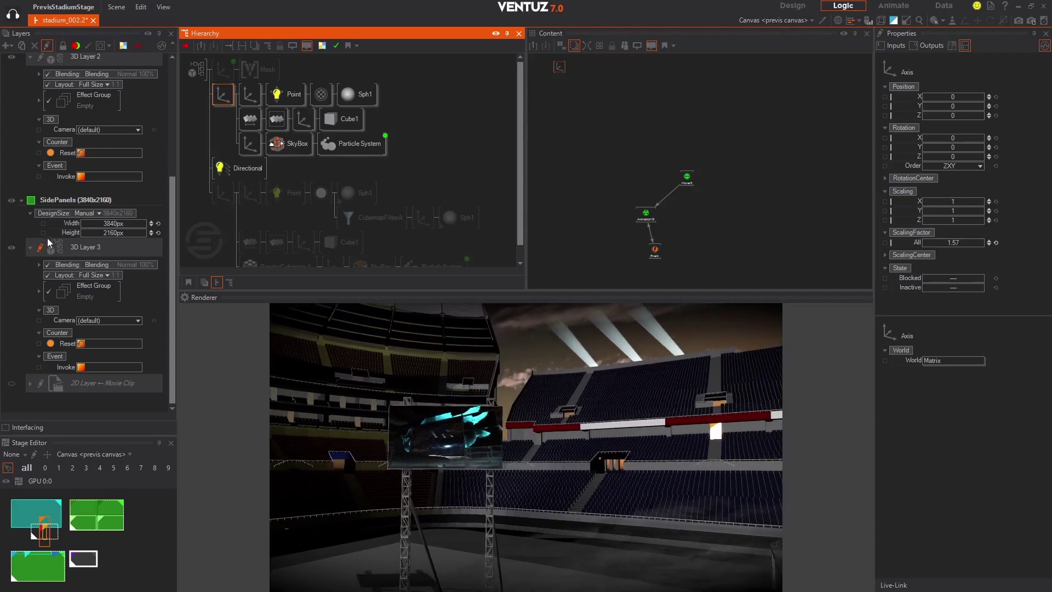
Step: Make 3D Layer 1 the active layer and select its root Axis node
scroll(81, 176, "up", 3)
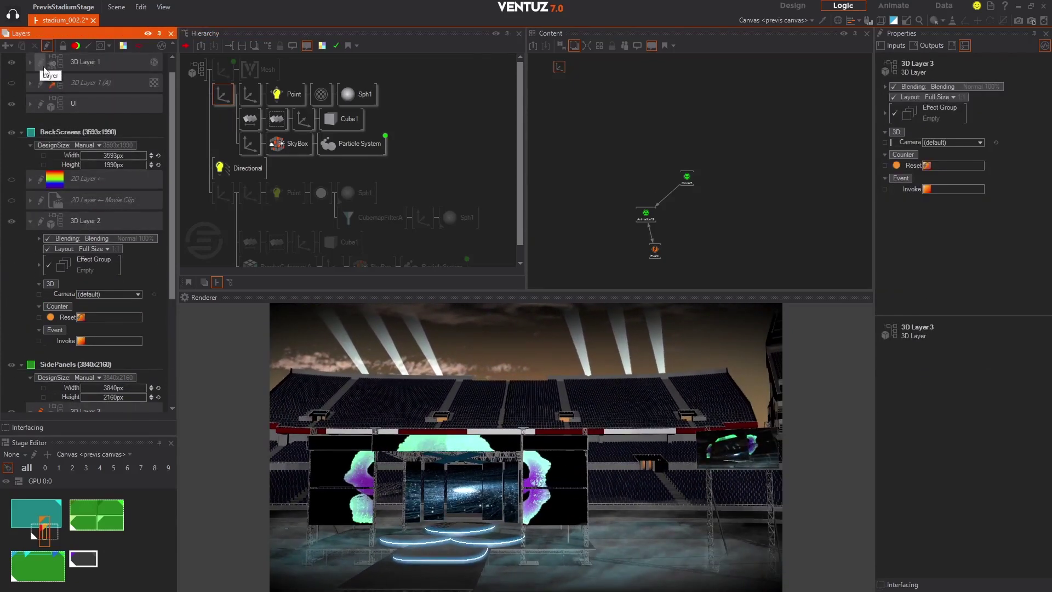
scroll(52, 77, "up", 2)
left_click(82, 62)
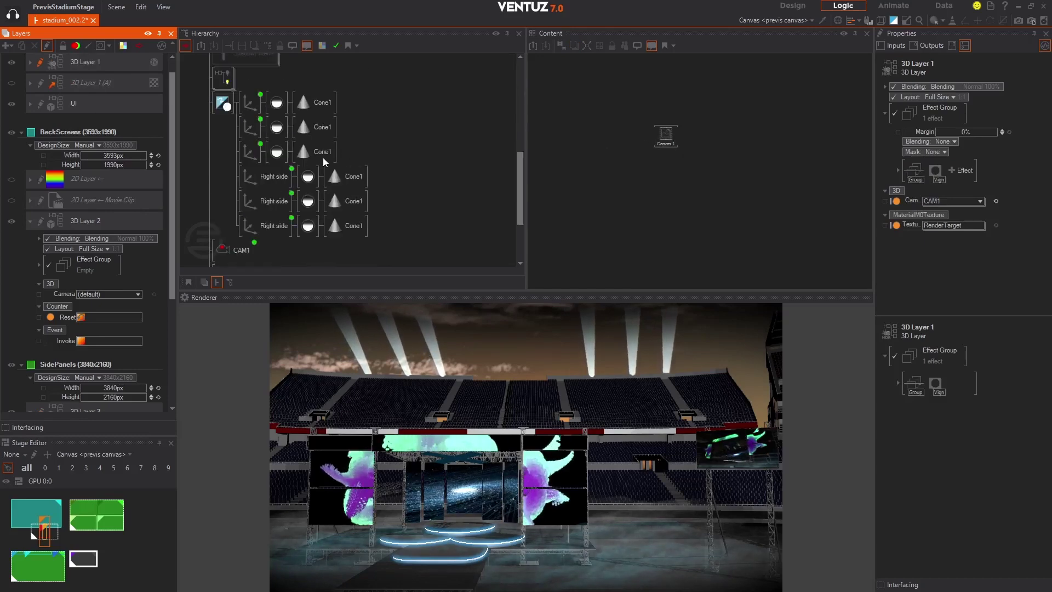
left_click(225, 94)
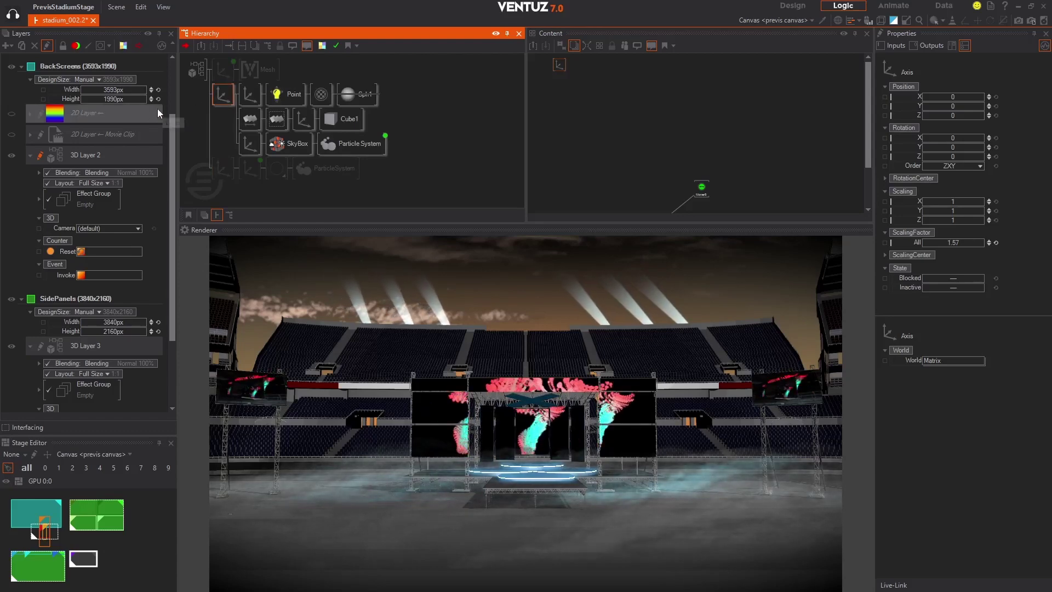
Step: Change the offscreen 3D Layer 1 (A) camera from CAM4 to CAM3
scroll(133, 116, "up", 3)
left_click(31, 100)
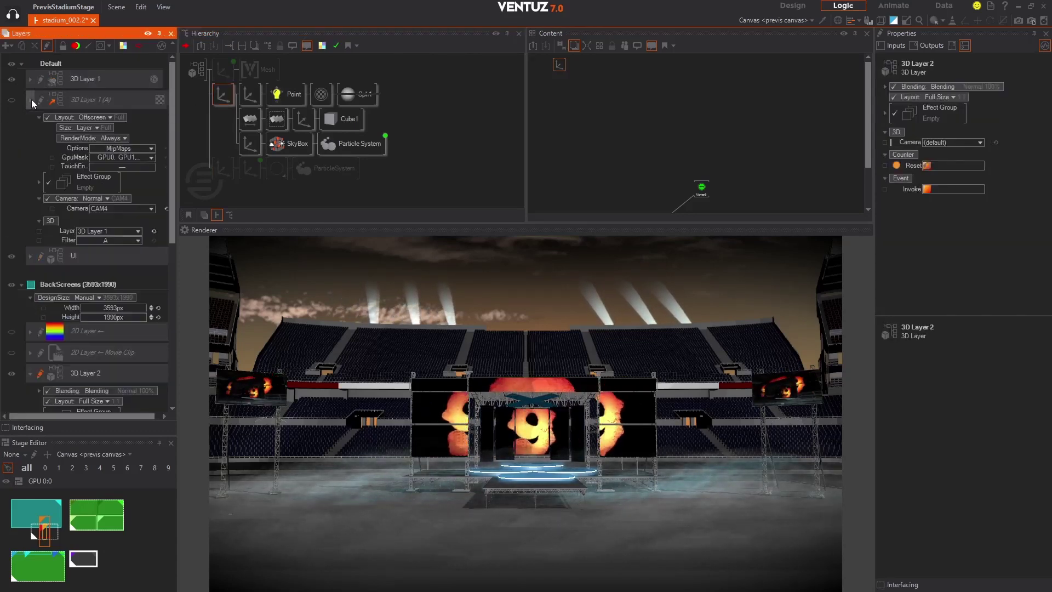
left_click(151, 208)
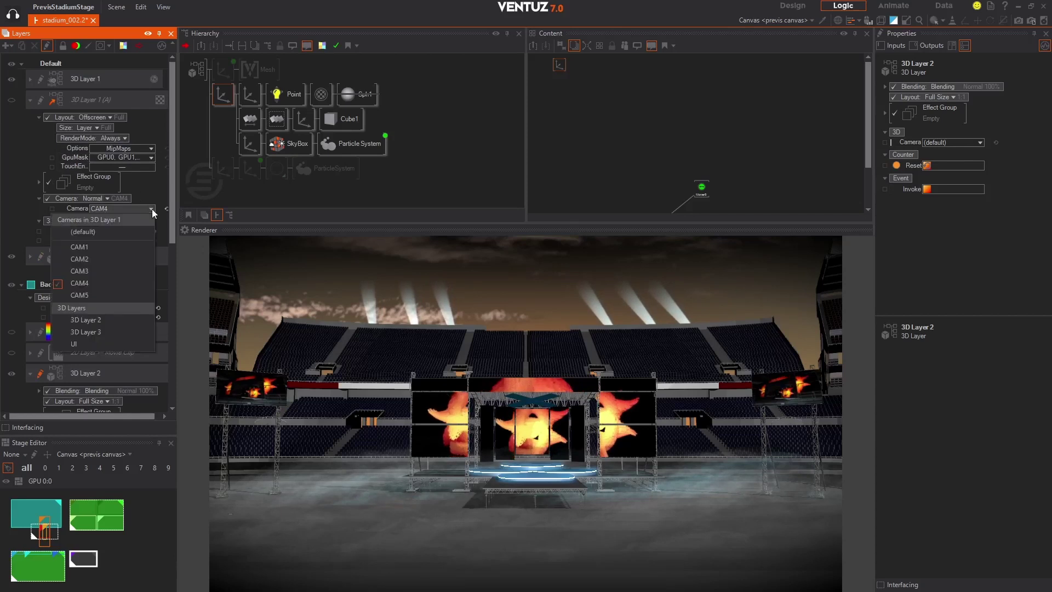
left_click(99, 271)
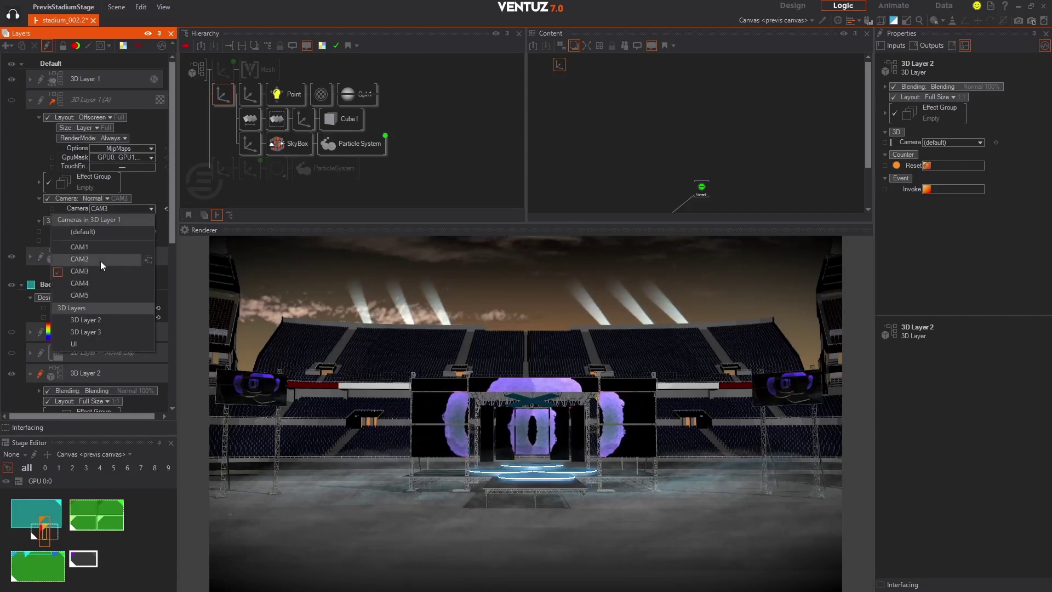